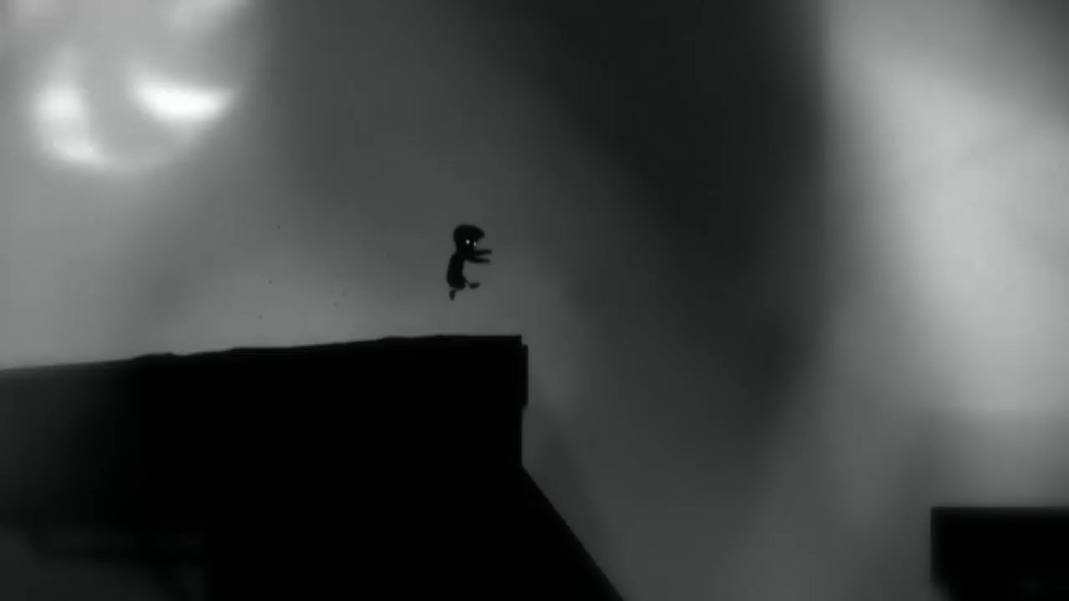
pyautogui.press('Right')
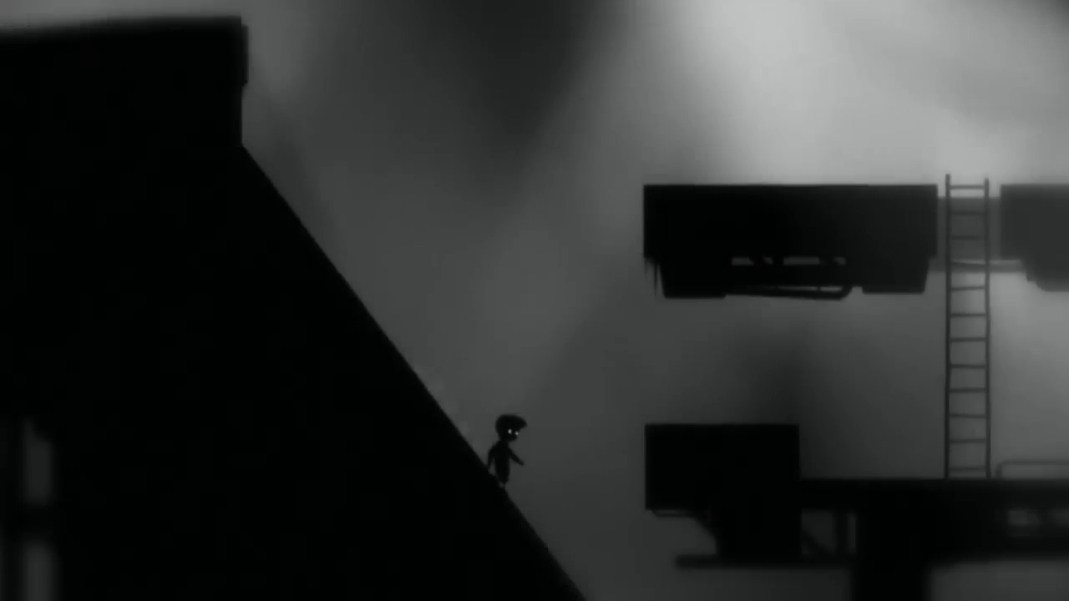
pyautogui.press('Right')
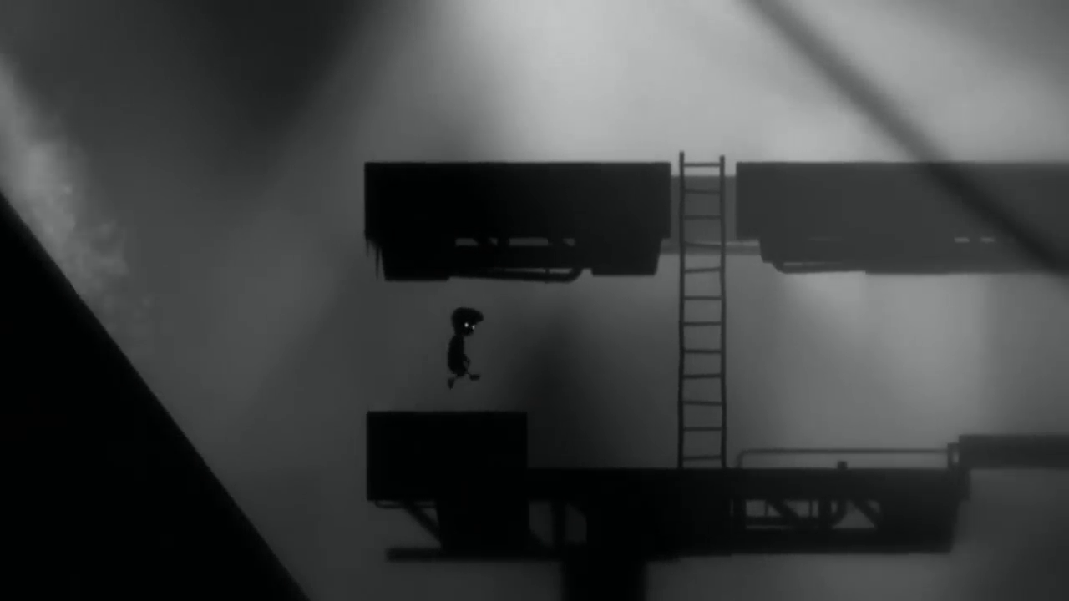
pyautogui.press('Up')
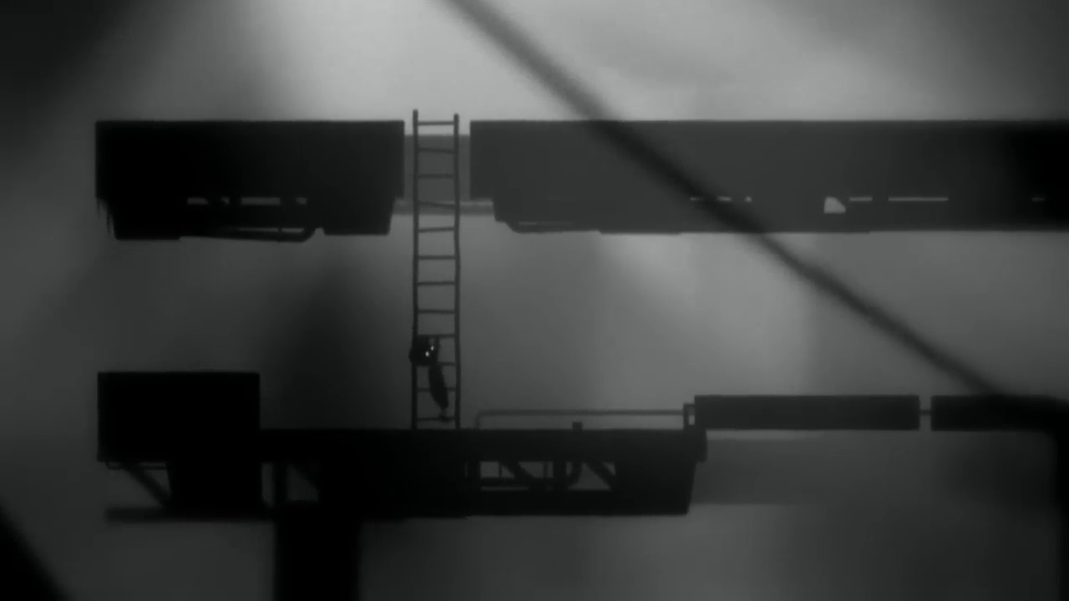
pyautogui.press('Right')
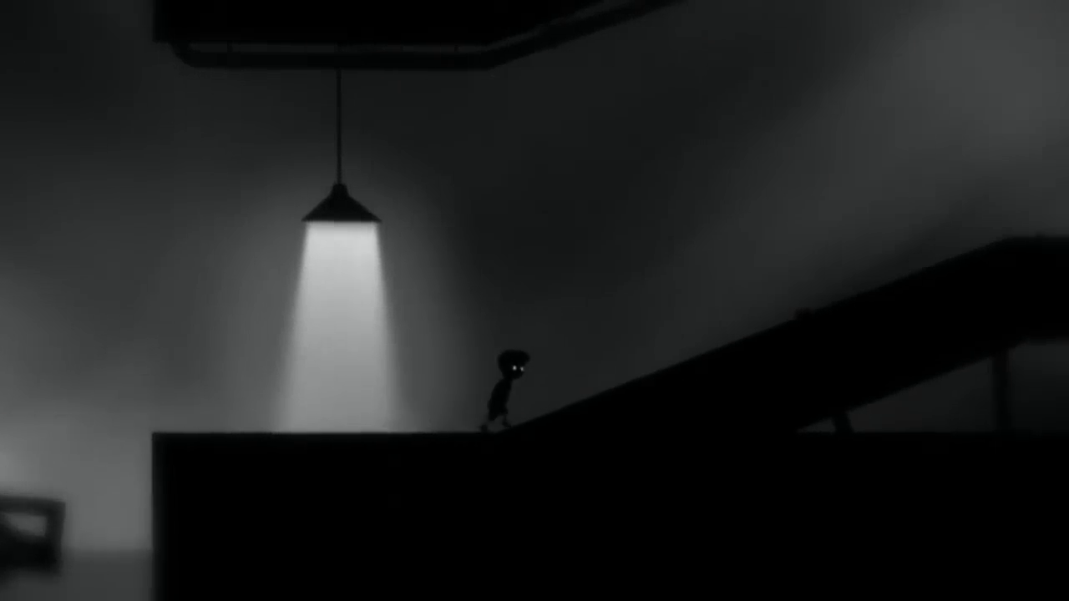
pyautogui.press('Right')
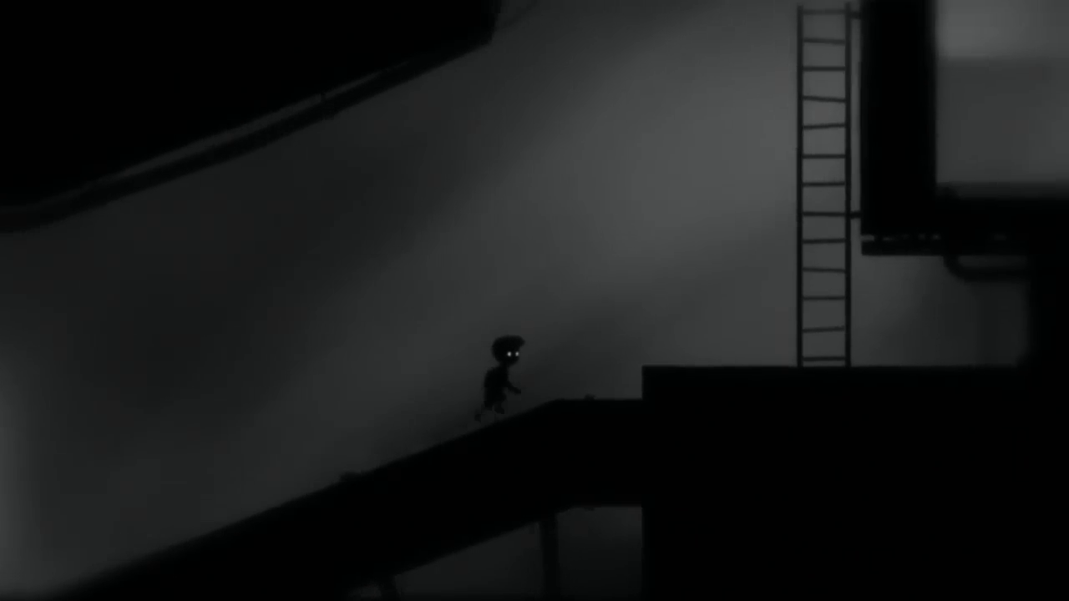
pyautogui.press('Right')
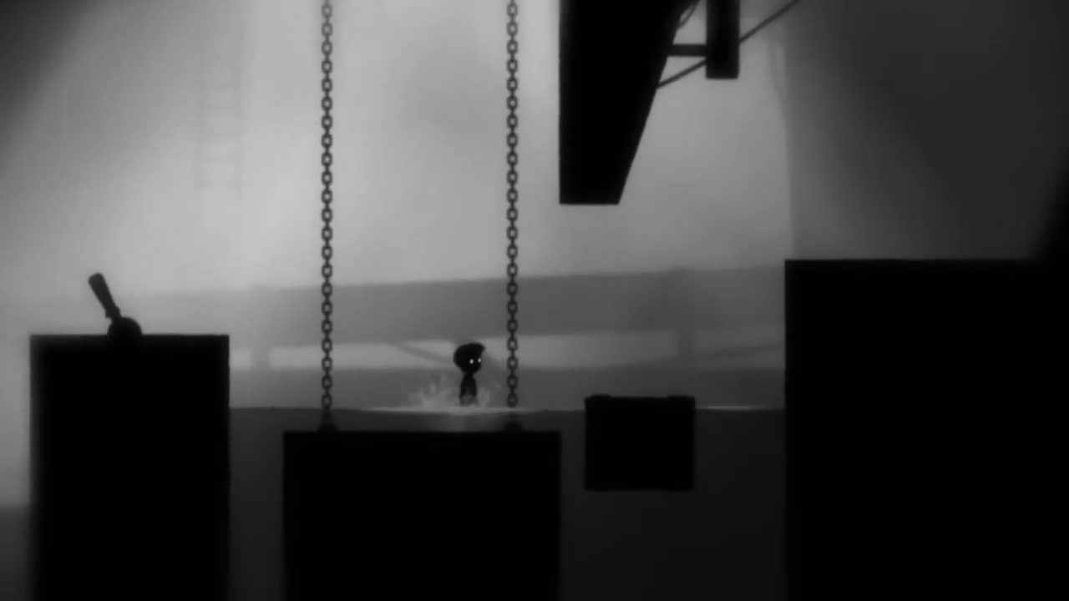
pyautogui.press('Right')
pyautogui.press('Up')
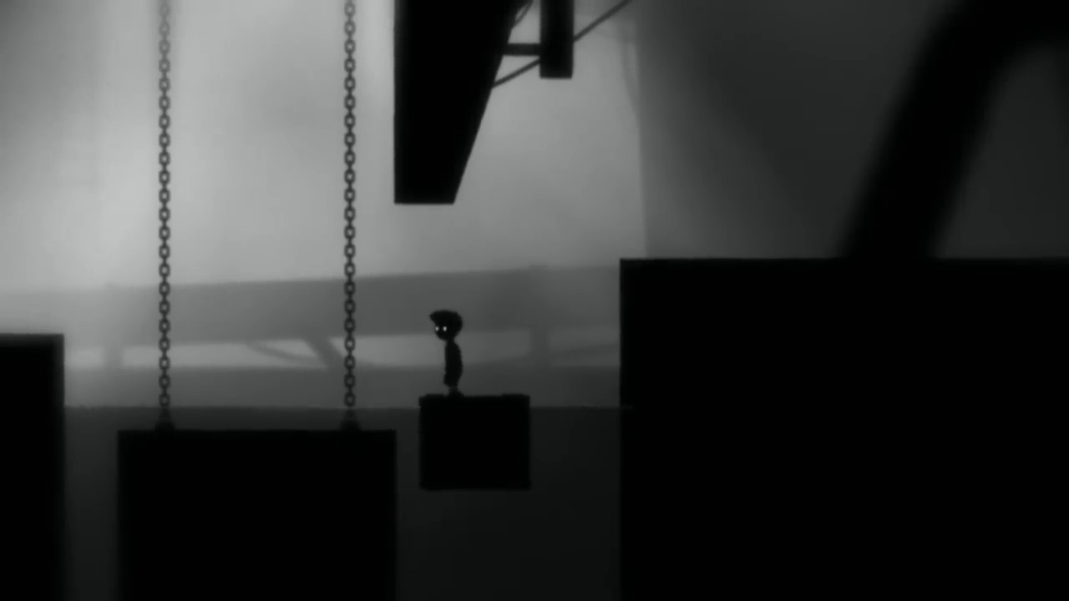
pyautogui.press('Left')
pyautogui.press('Up')
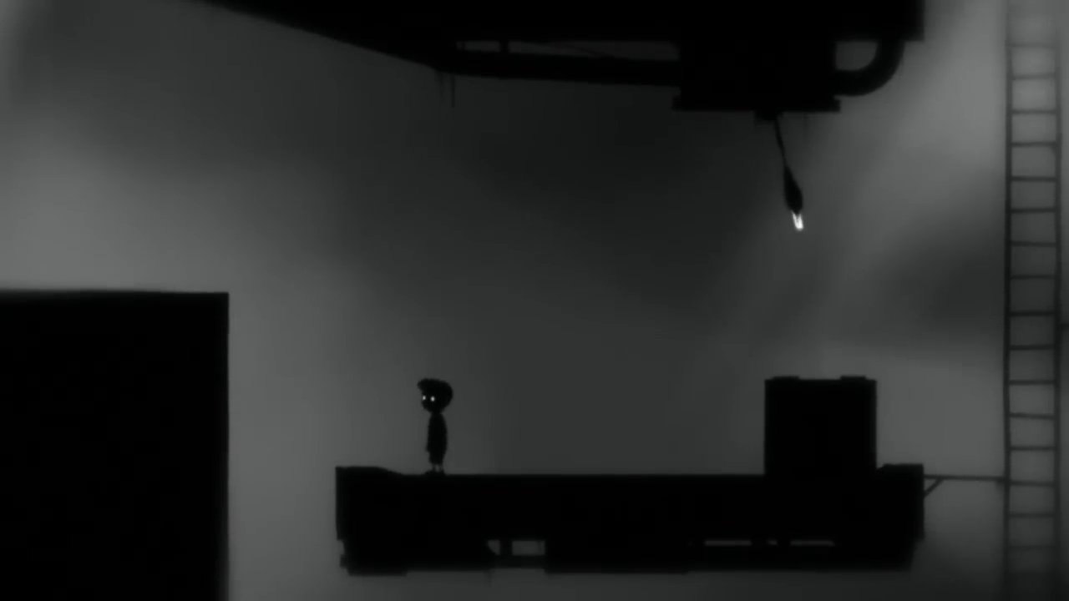
pyautogui.press('Right')
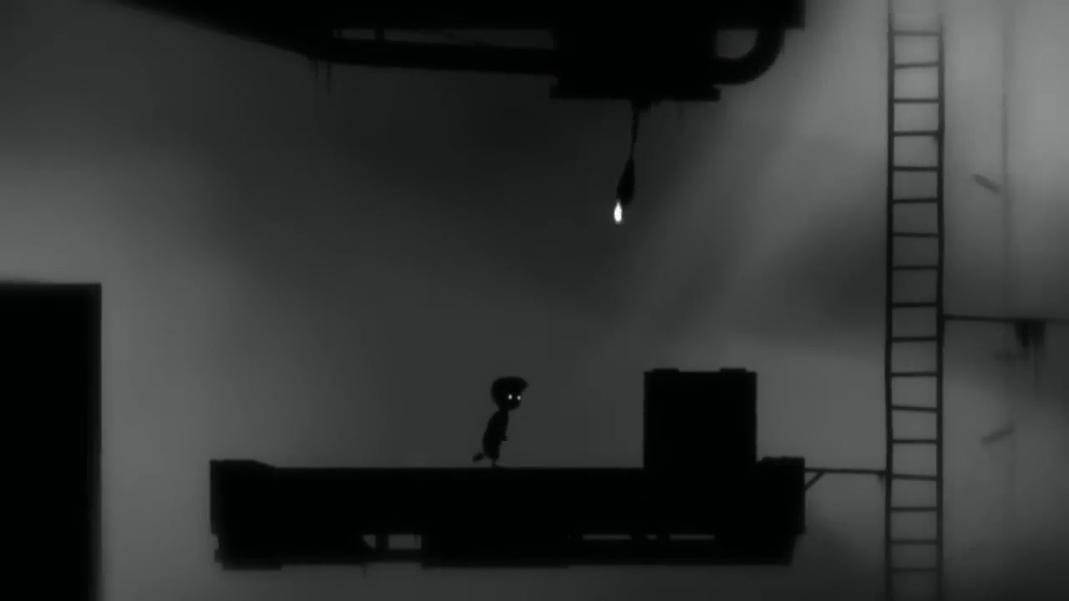
pyautogui.press('Up')
pyautogui.press('Up')
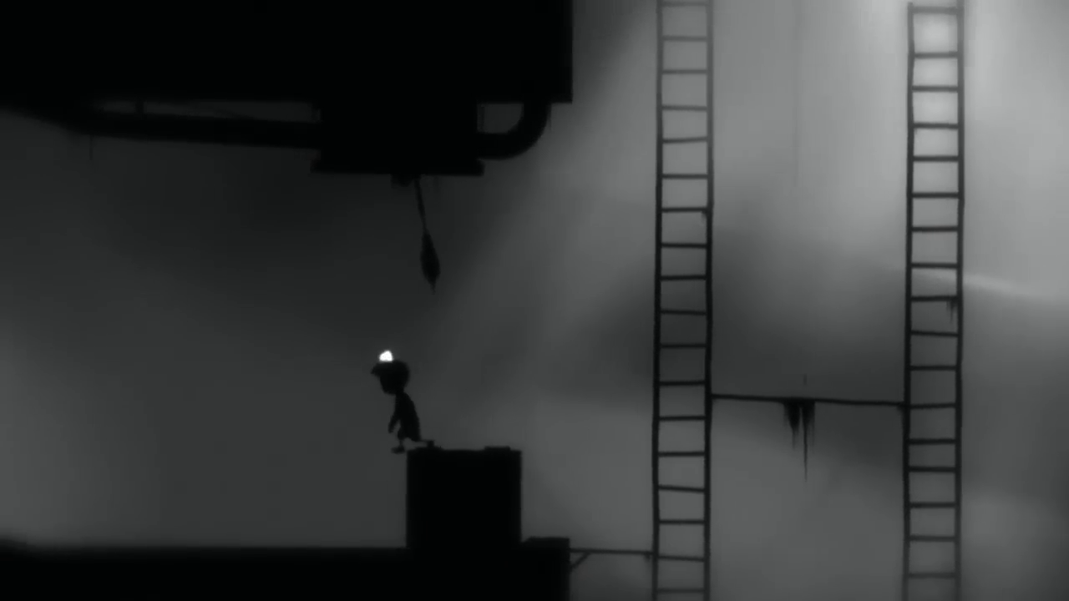
pyautogui.press('Left')
pyautogui.press('Up')
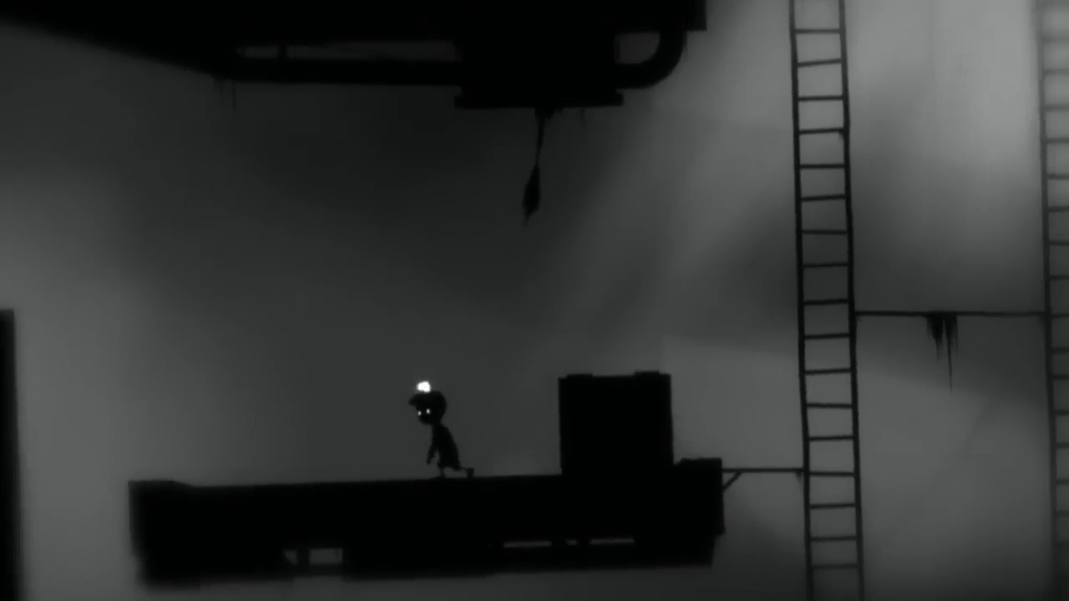
pyautogui.press('Left')
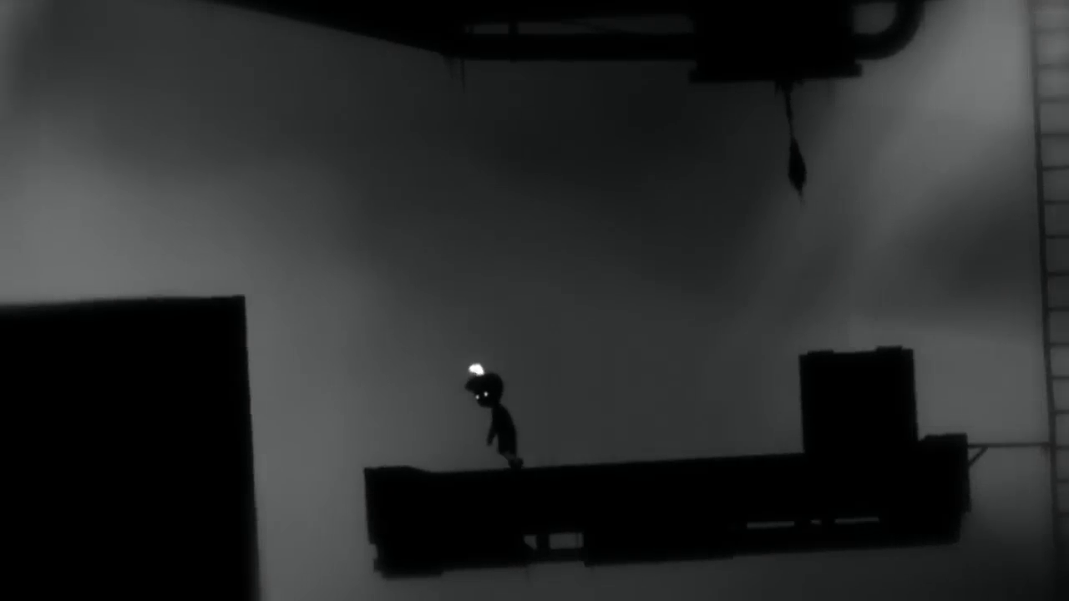
pyautogui.press('Left')
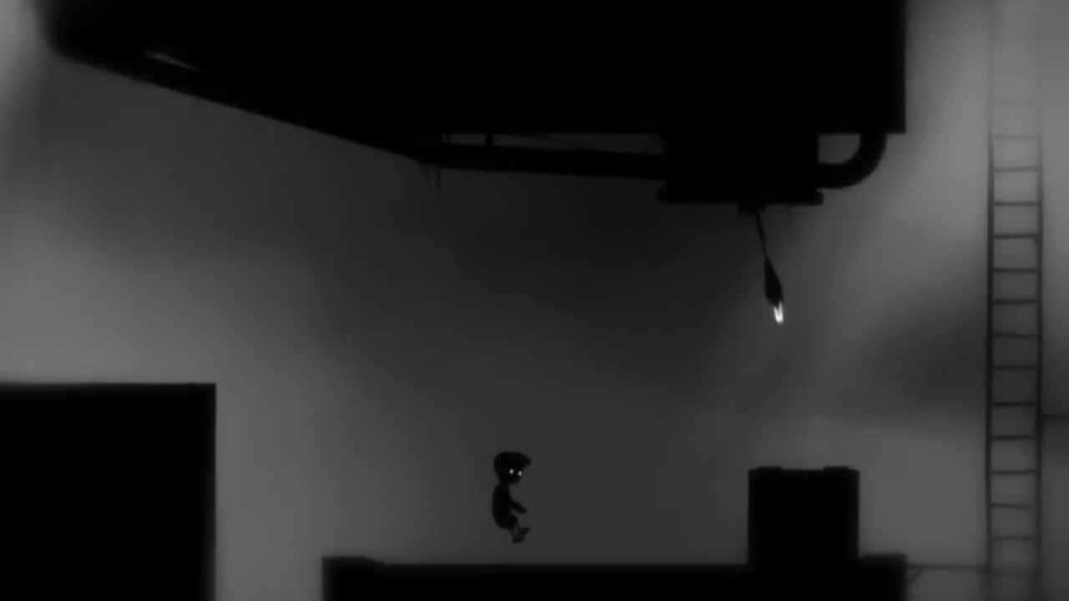
pyautogui.press('Right')
pyautogui.press('Up')
pyautogui.press('Up')
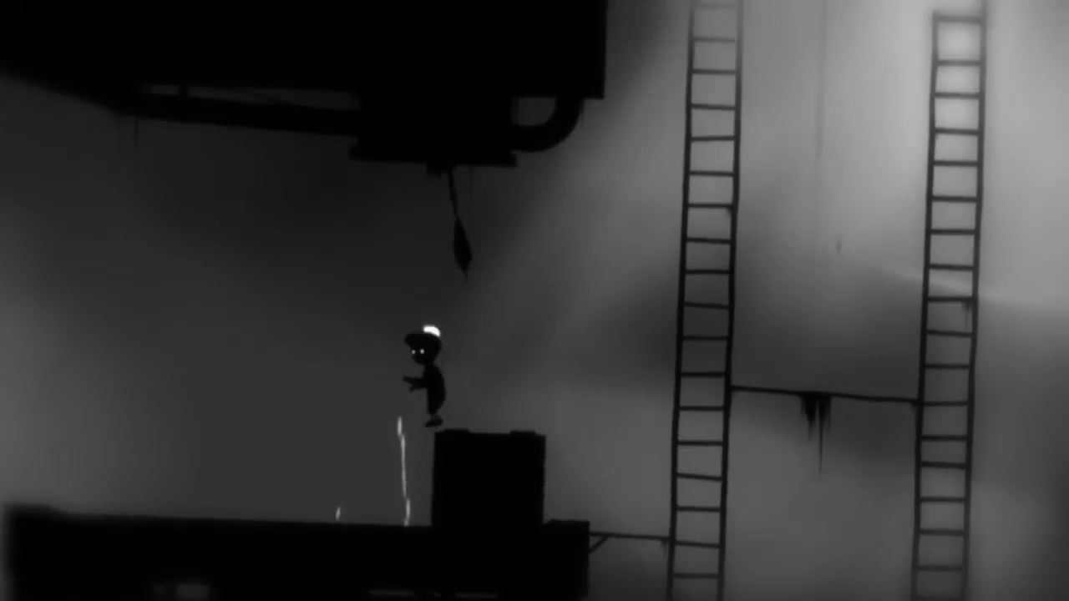
pyautogui.press('Left')
pyautogui.press('Up')
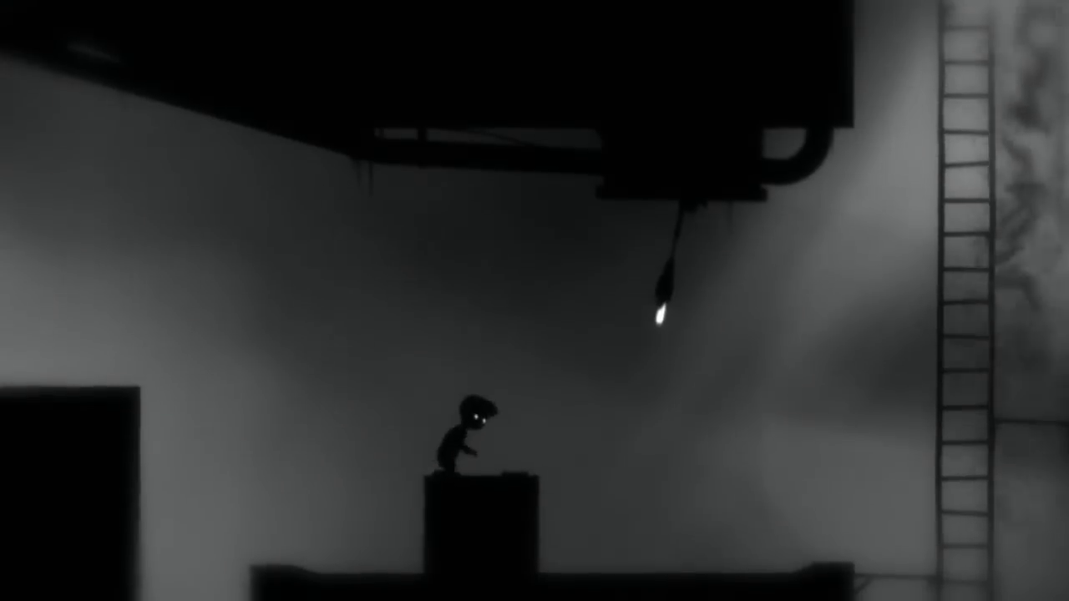
pyautogui.press('Up')
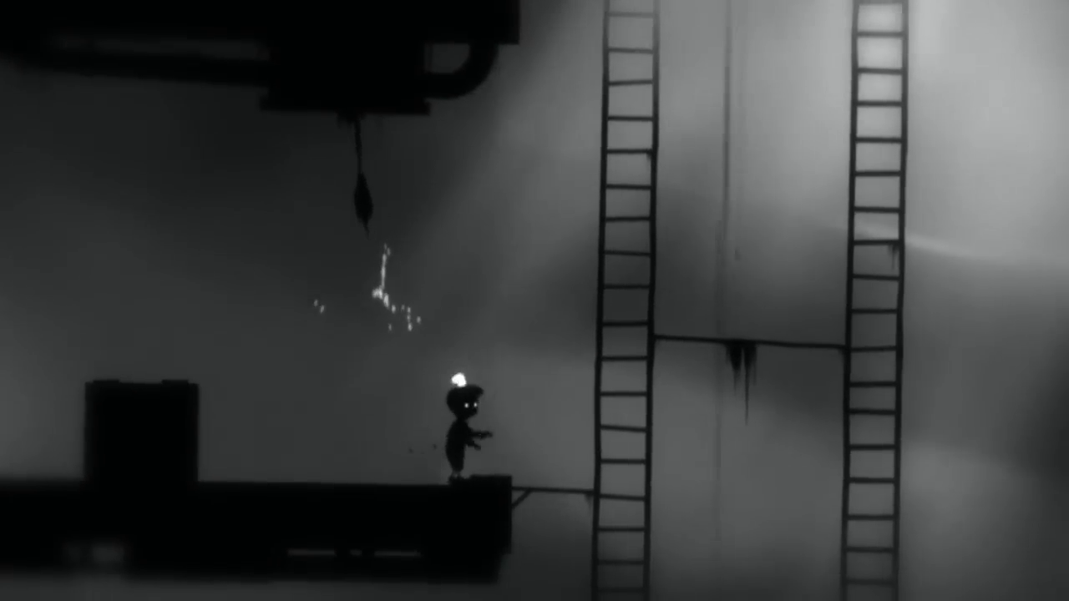
pyautogui.press('Left')
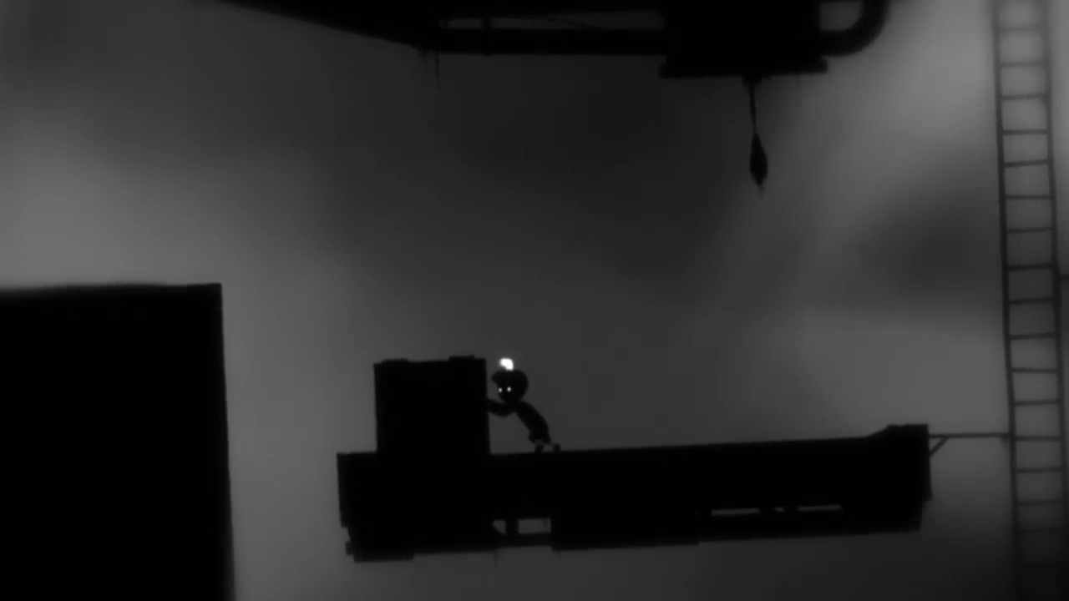
pyautogui.press('Up')
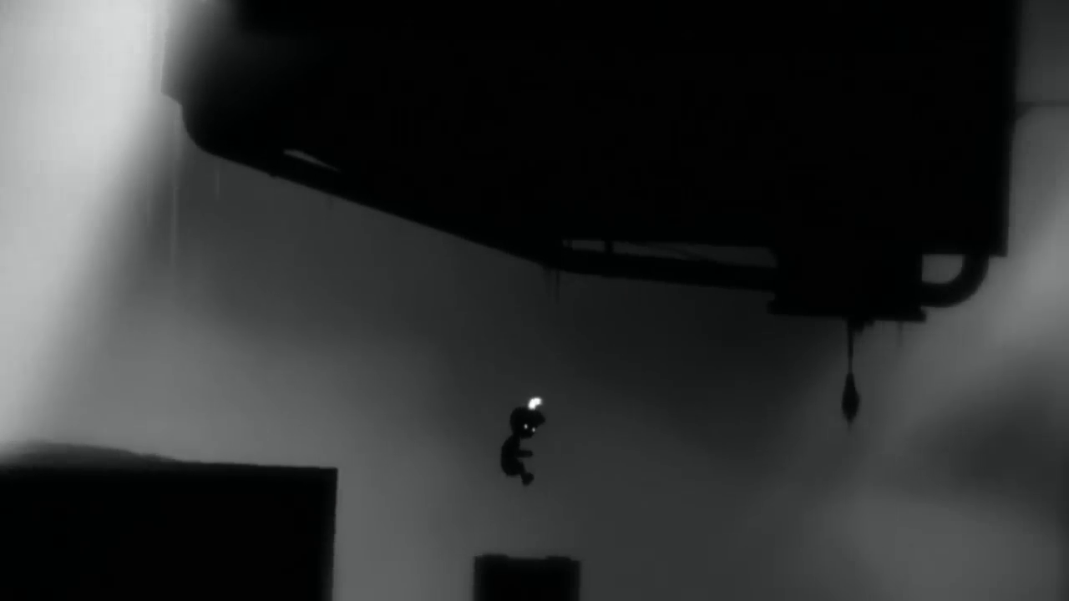
pyautogui.press('Right')
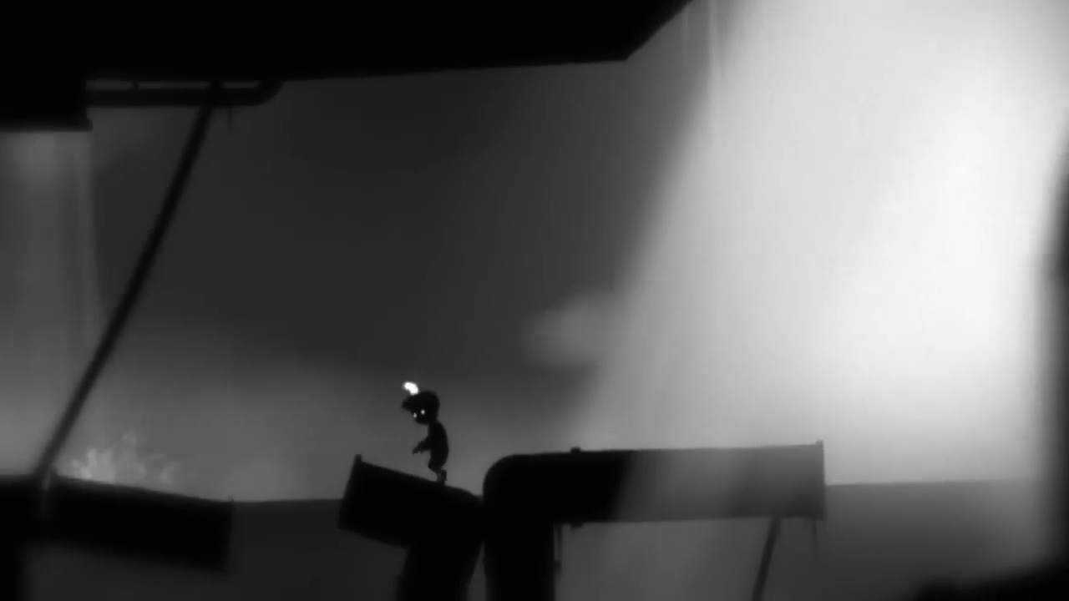
pyautogui.press('Up')
pyautogui.press('Up')
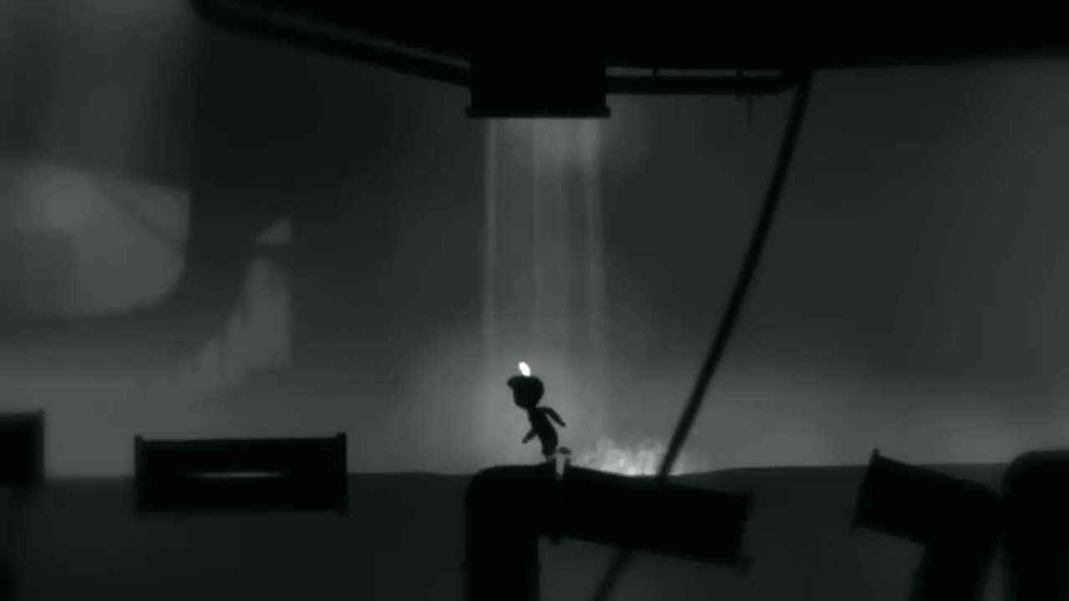
pyautogui.press('Up')
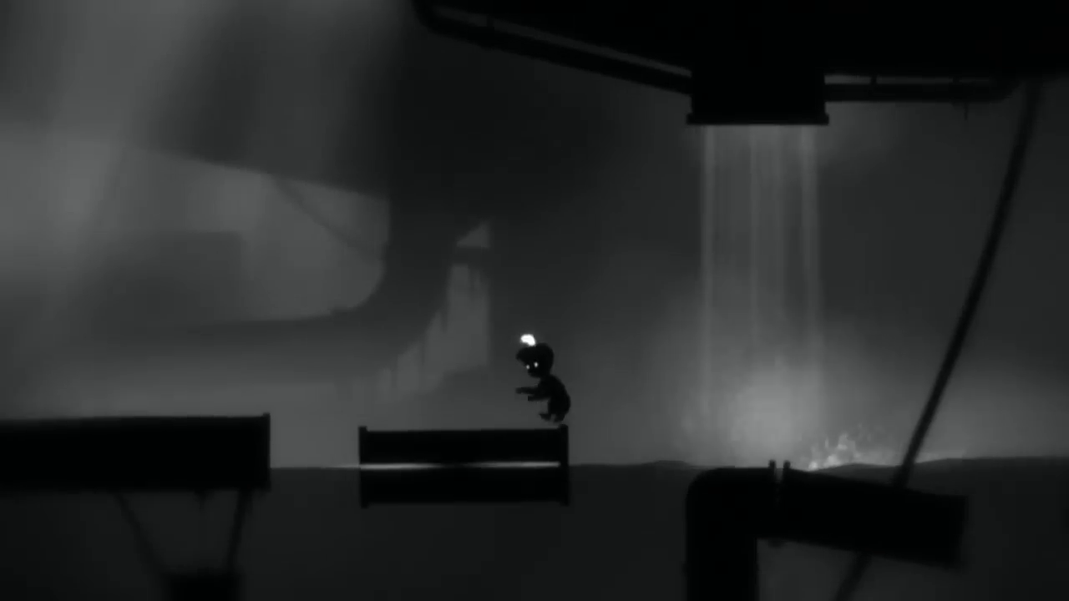
pyautogui.press('Up')
pyautogui.press('Up')
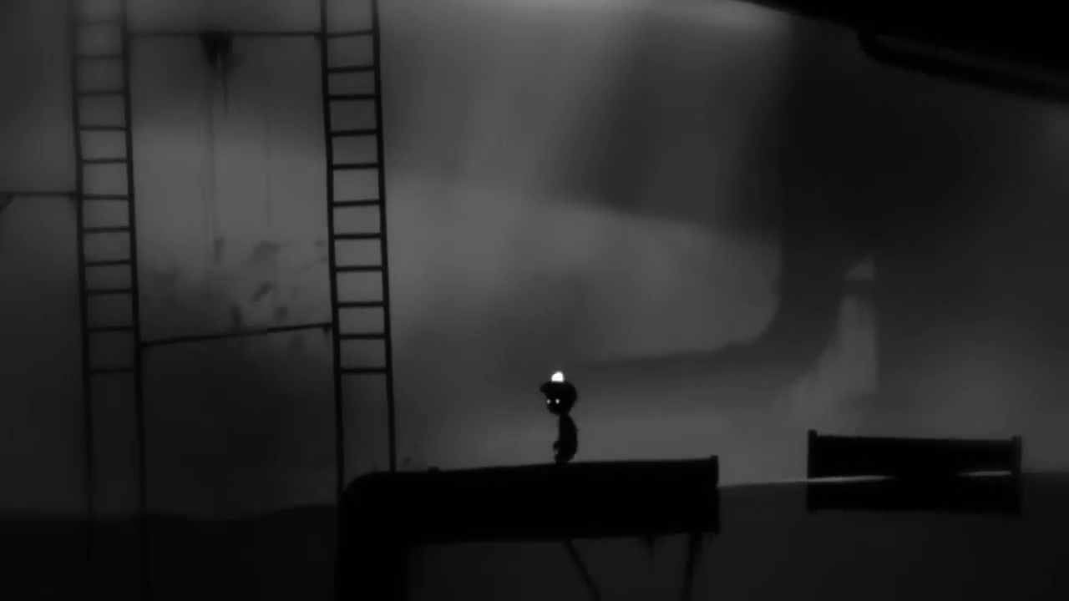
pyautogui.press('Left')
pyautogui.press('Up')
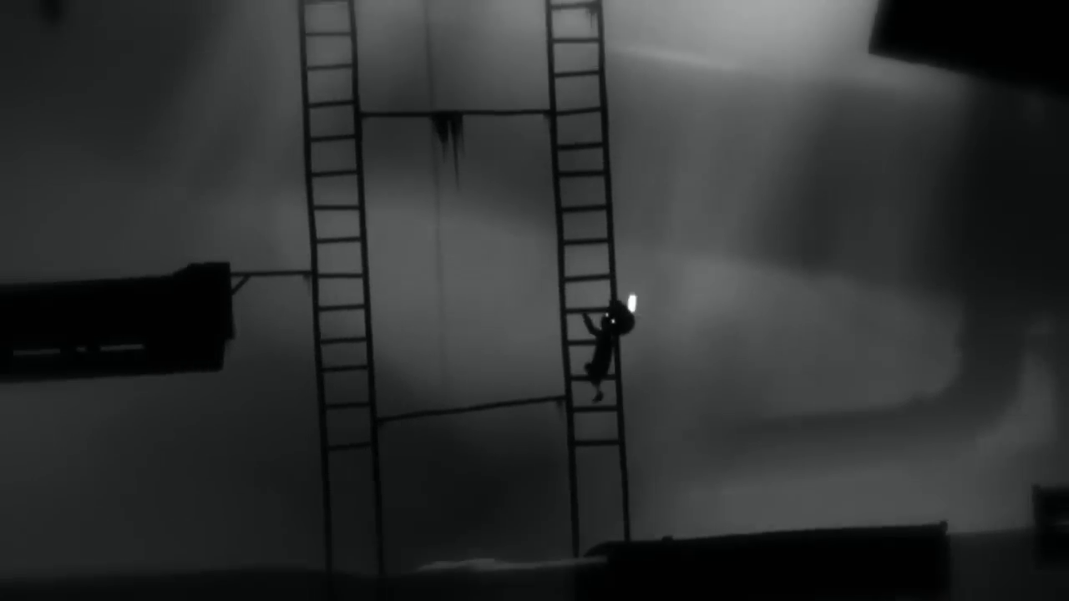
pyautogui.press('Up')
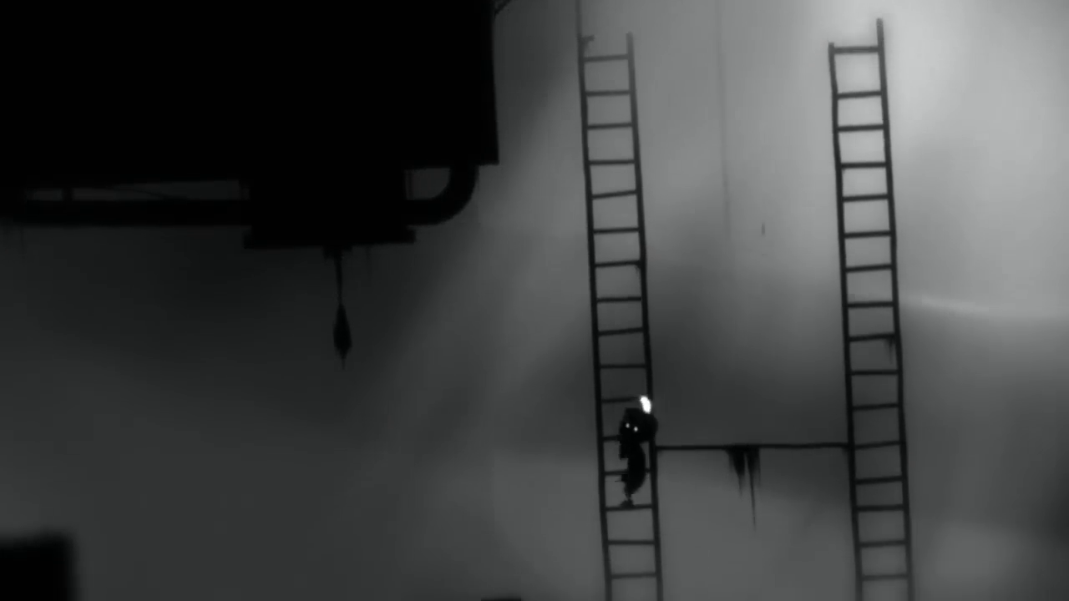
pyautogui.press('Down')
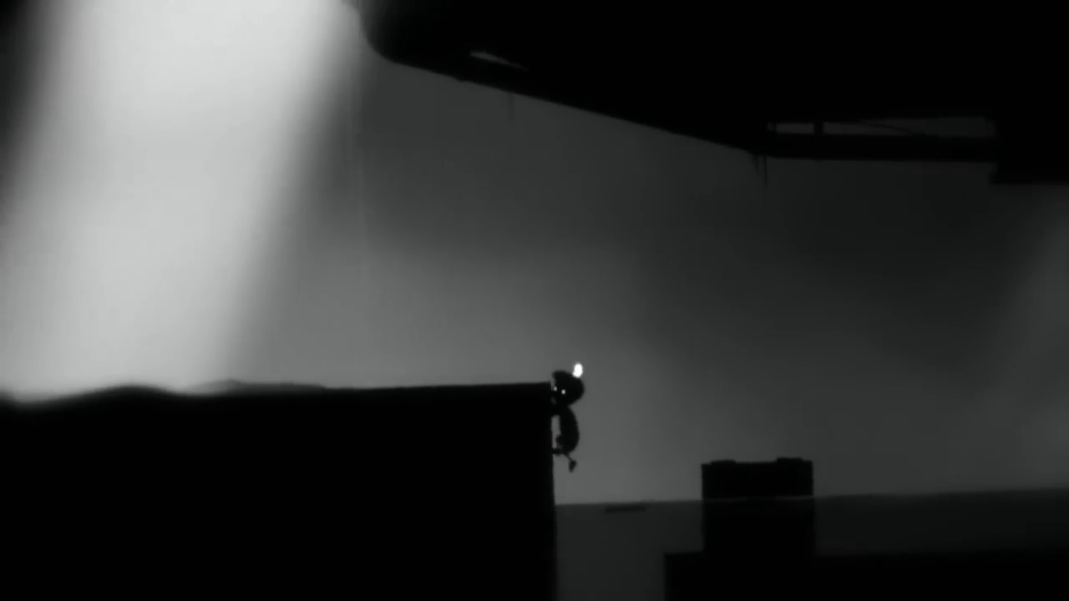
pyautogui.press('Up')
pyautogui.press('Left')
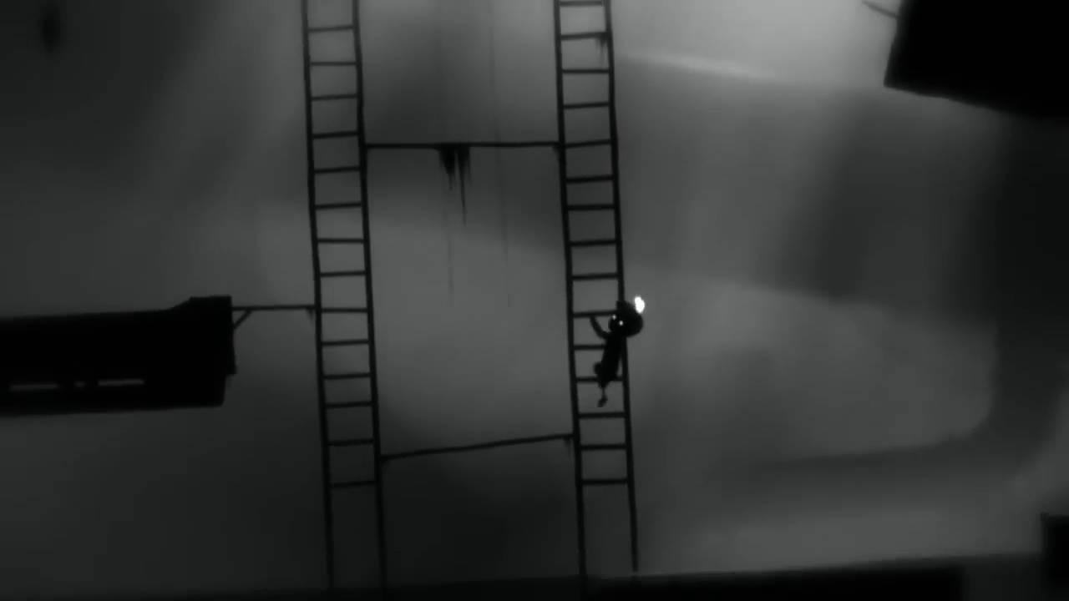
pyautogui.press('Up')
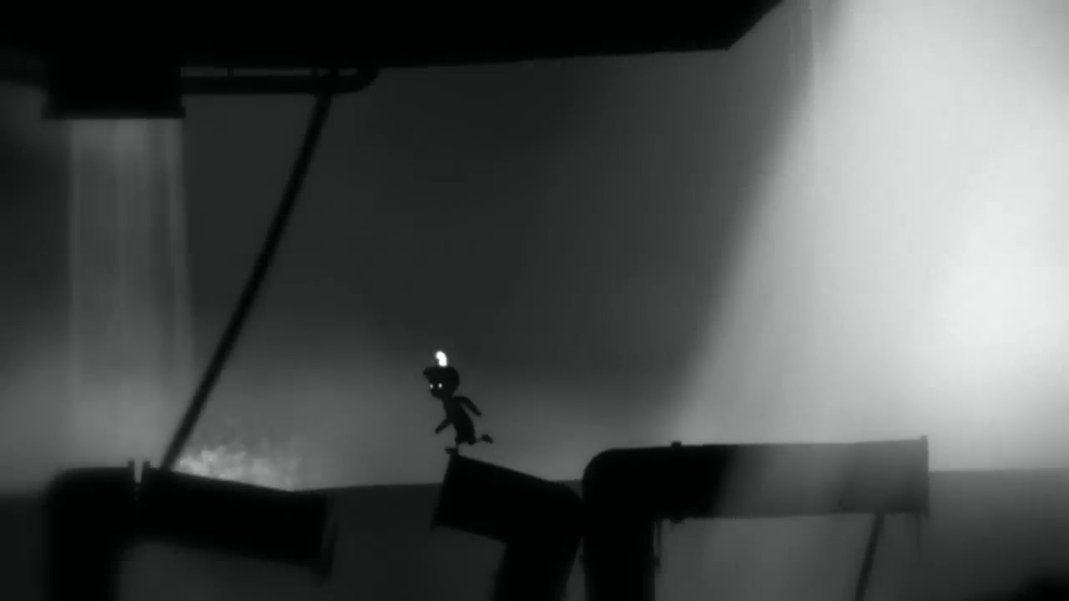
pyautogui.press('Left')
pyautogui.press('Up')
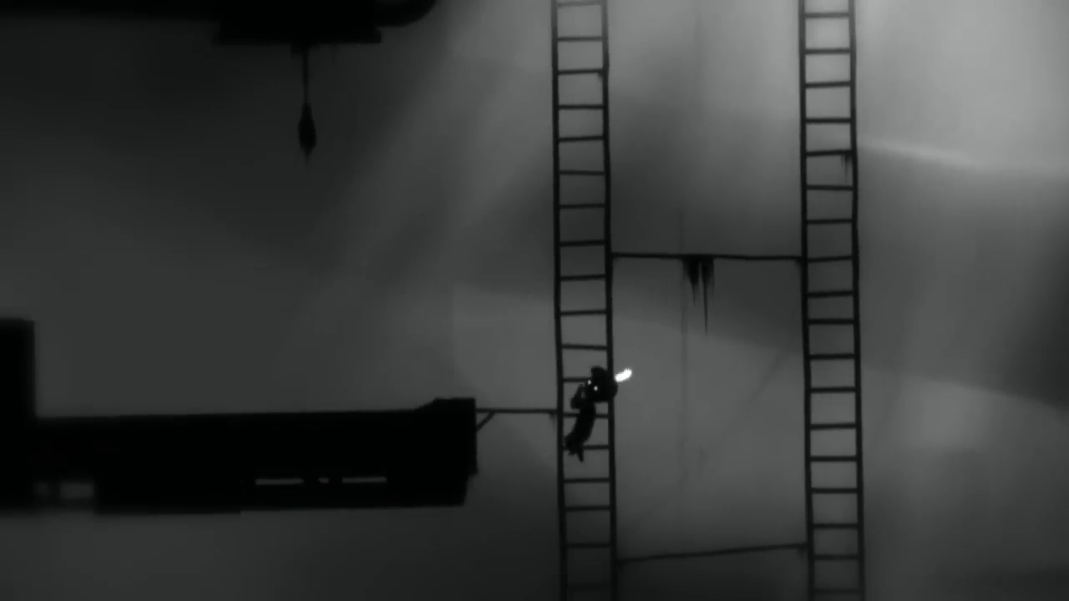
pyautogui.press('Left')
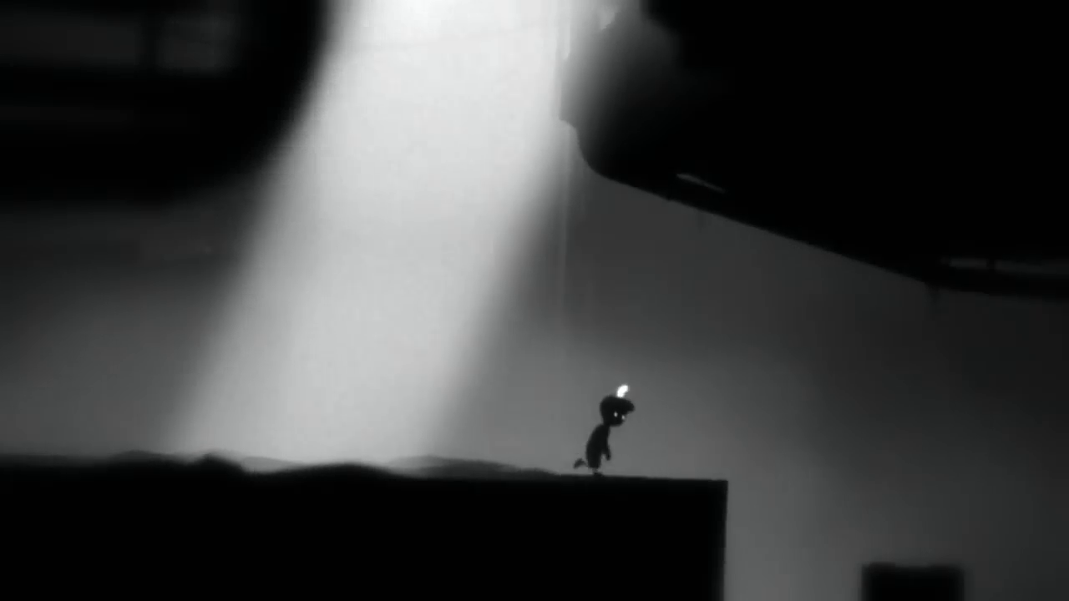
pyautogui.press('Up')
pyautogui.press('Right')
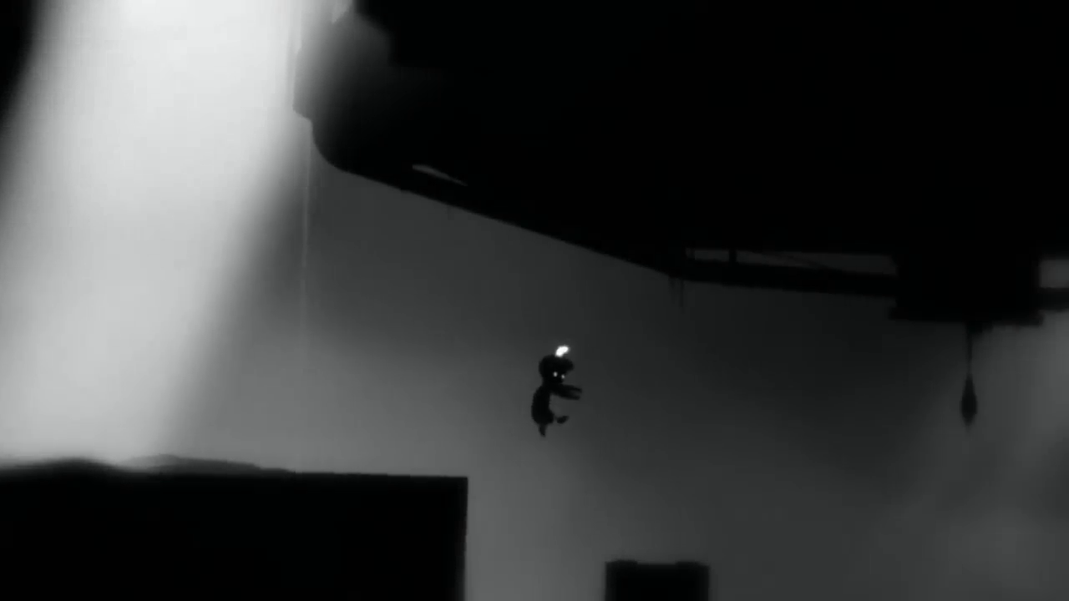
pyautogui.press('Up')
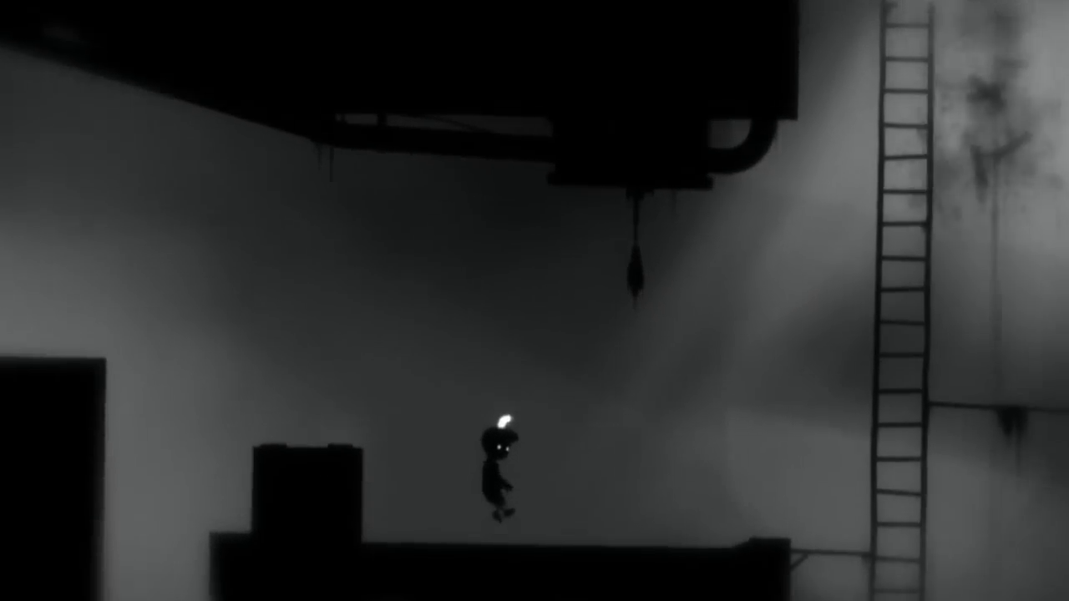
pyautogui.press('Right')
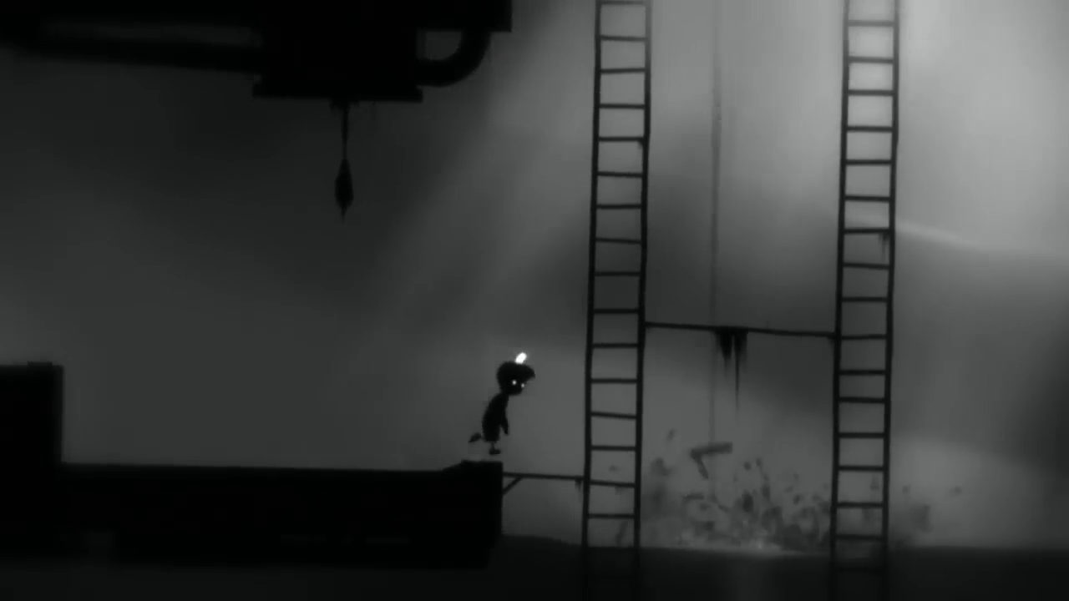
pyautogui.press('Up')
pyautogui.press('Up')
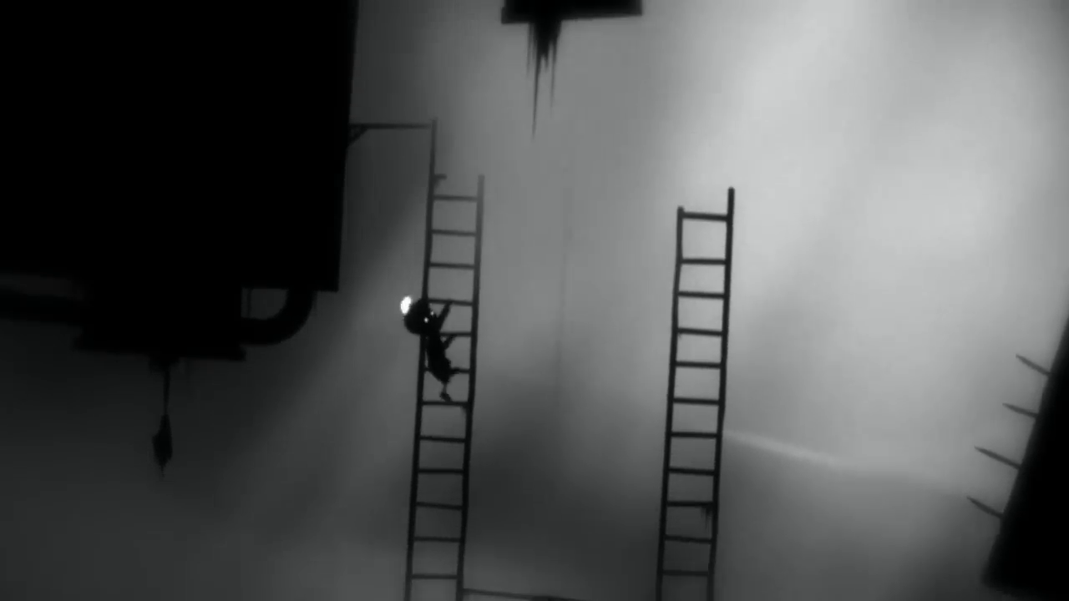
pyautogui.press('Right')
pyautogui.press('Up')
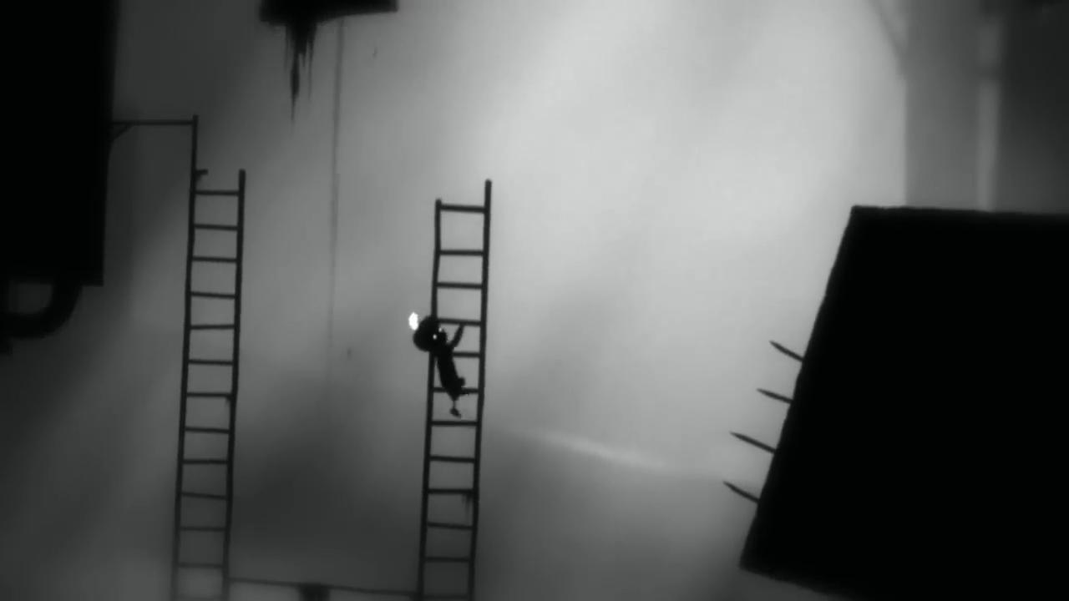
pyautogui.press('Up')
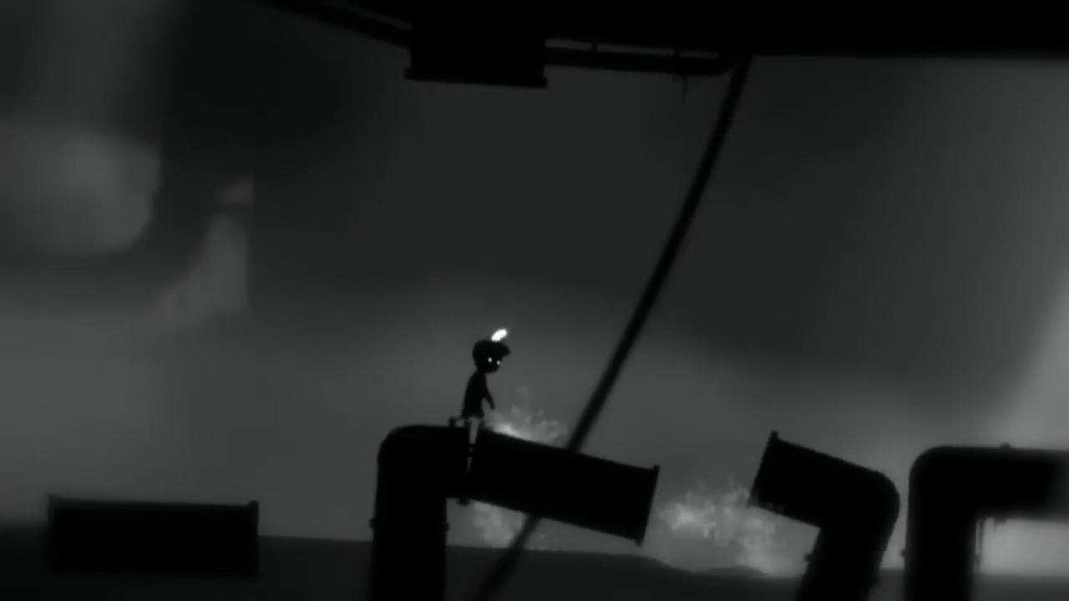
pyautogui.press('Up')
pyautogui.press('Up')
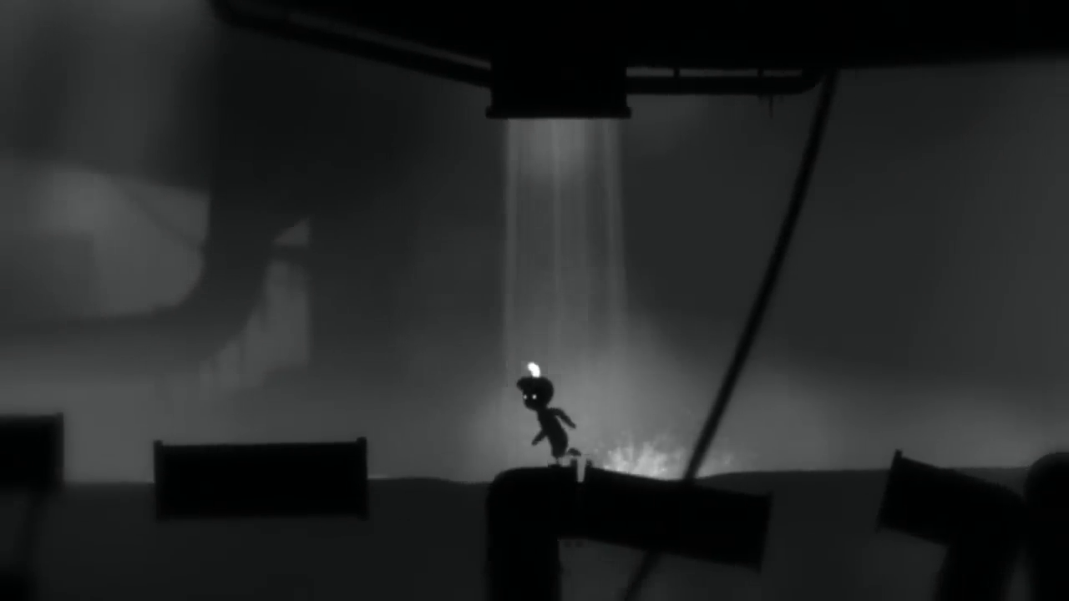
pyautogui.press('Up')
pyautogui.press('Left')
pyautogui.press('Up')
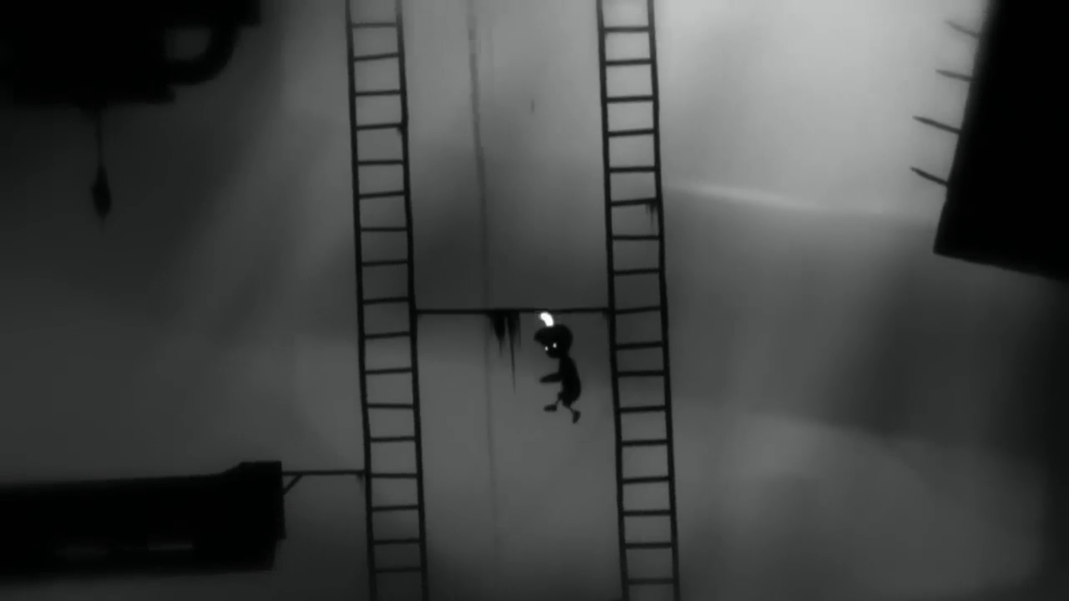
pyautogui.press('Left')
pyautogui.press('Up')
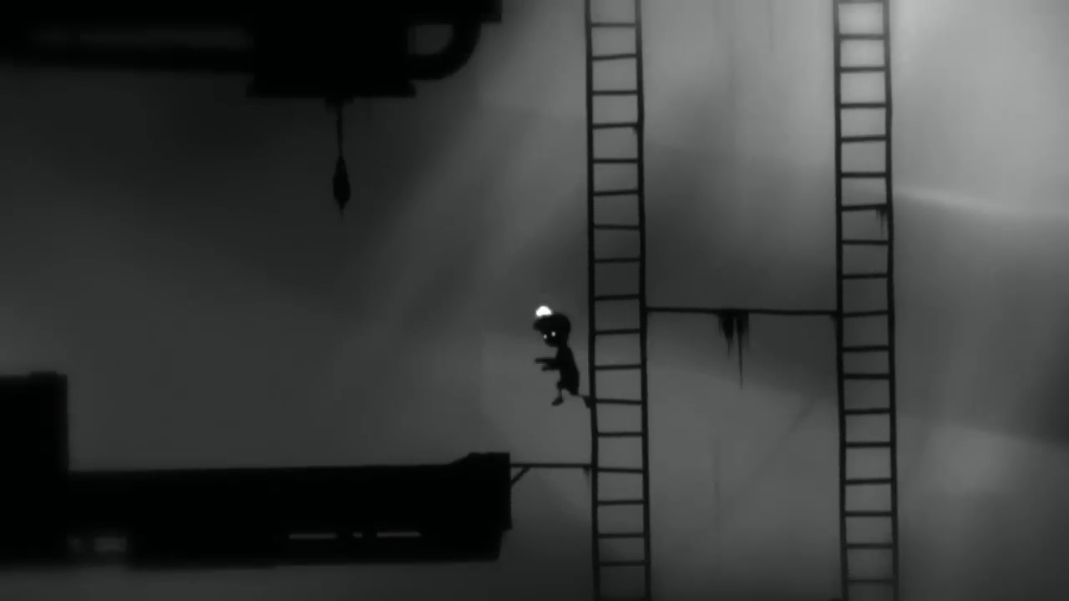
pyautogui.press('Left')
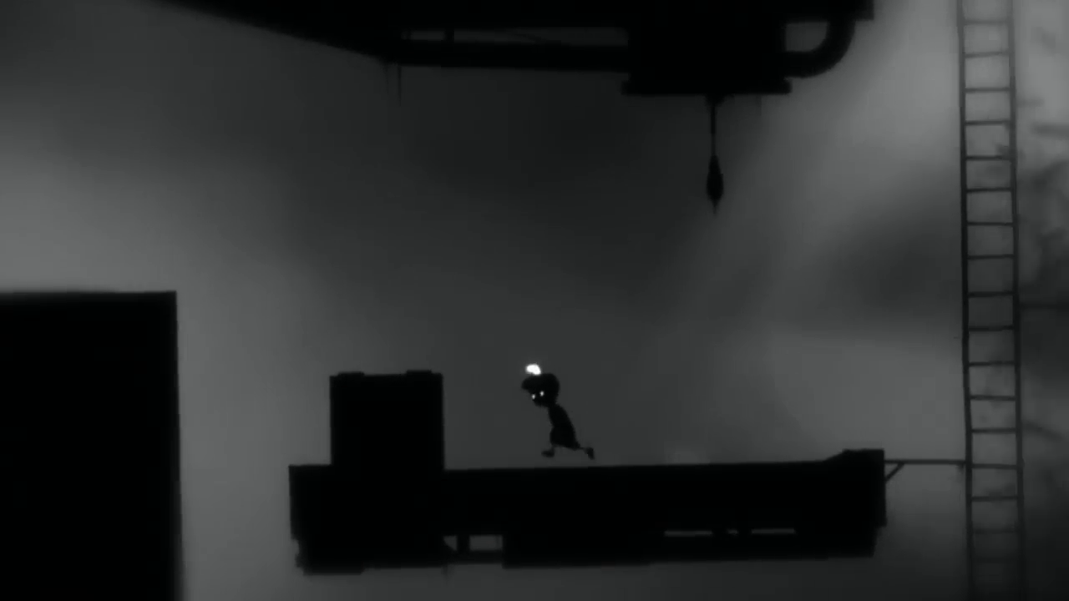
pyautogui.press('Up')
pyautogui.press('Left')
pyautogui.press('Up')
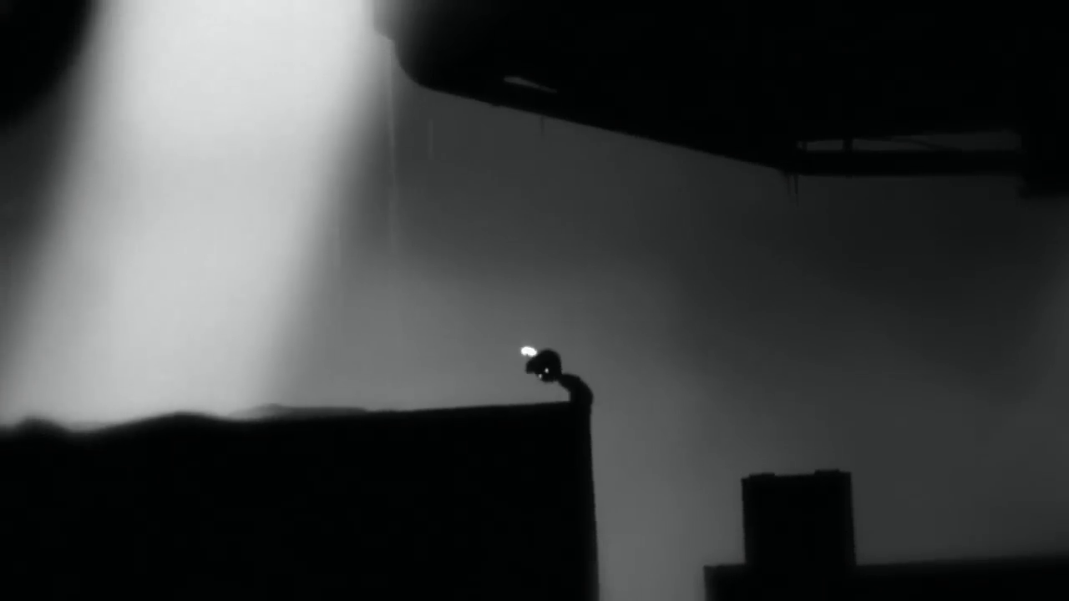
pyautogui.press('Up')
pyautogui.press('Left')
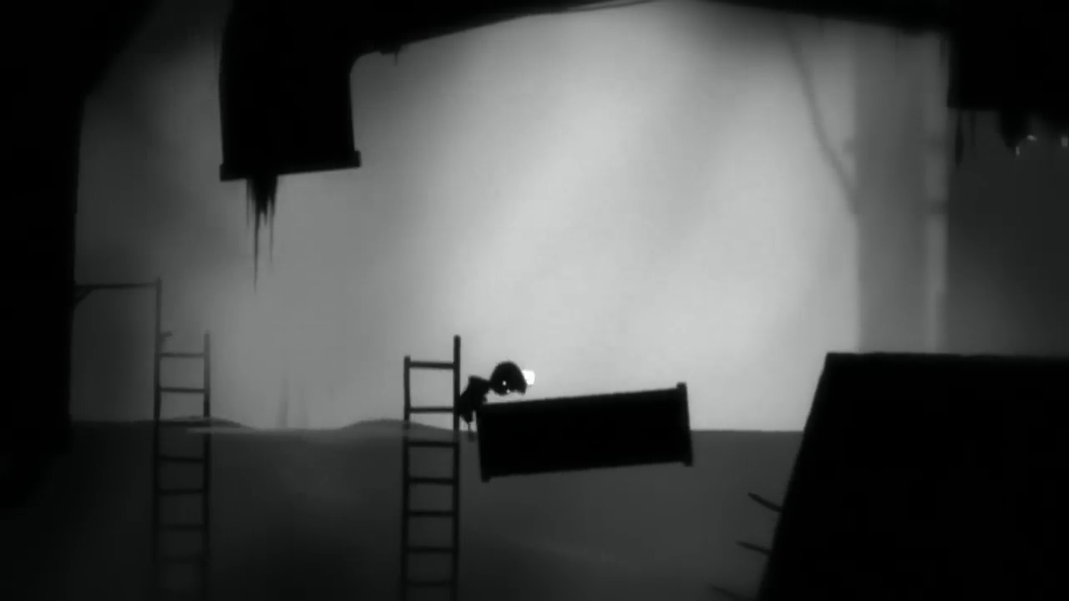
pyautogui.press('Right')
pyautogui.press('Up')
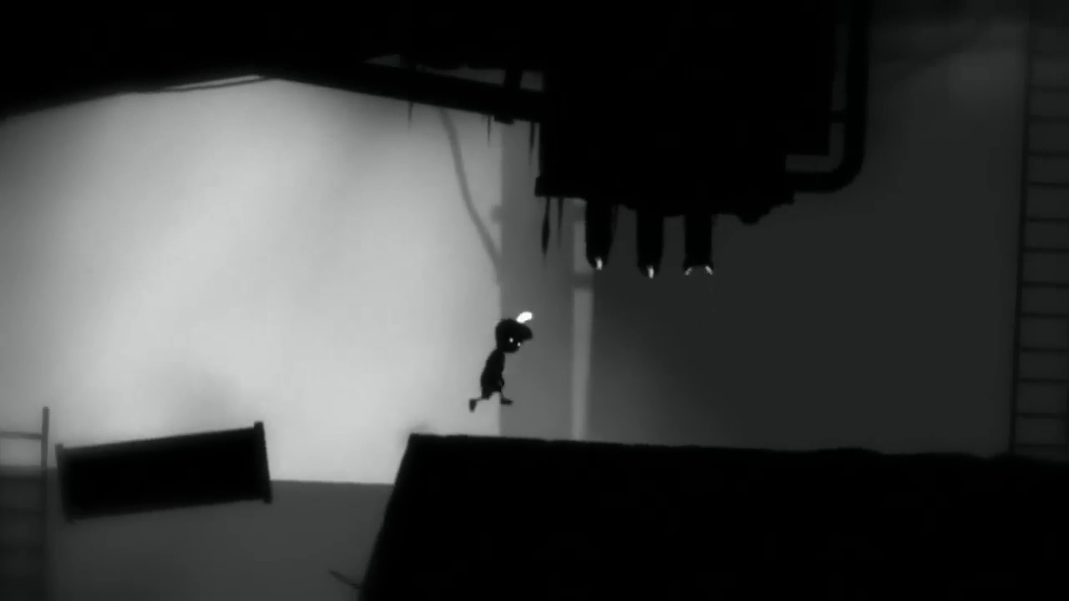
pyautogui.press('Right')
pyautogui.press('Up')
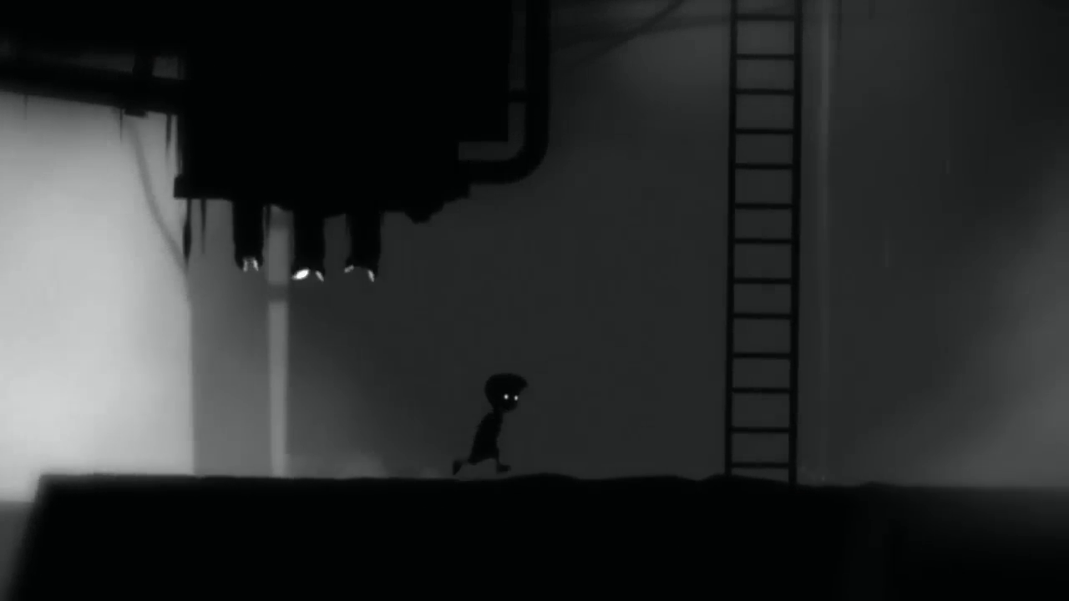
pyautogui.press('Right')
pyautogui.press('Up')
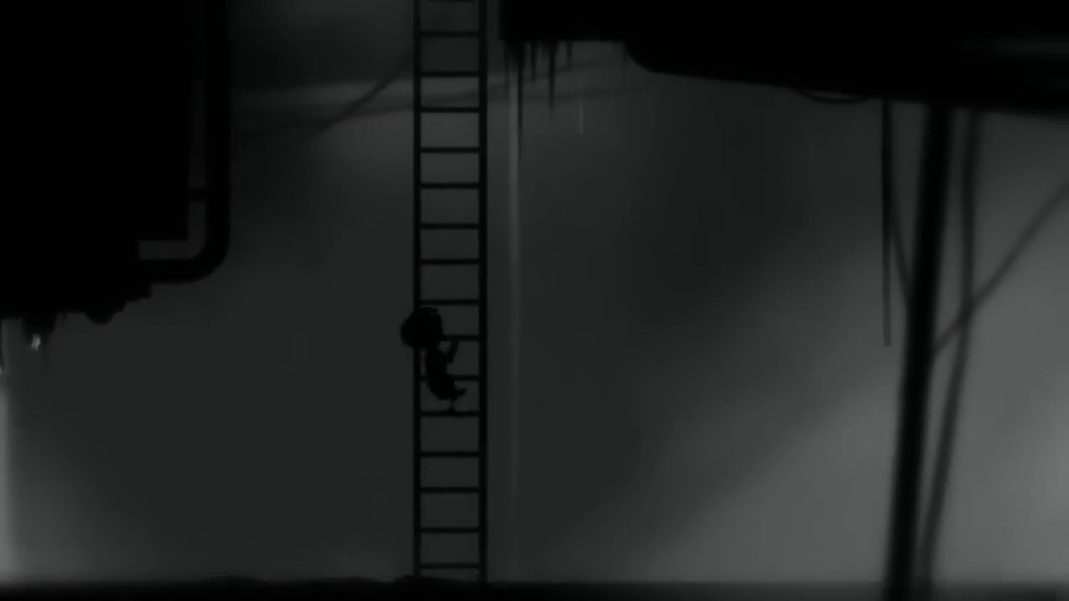